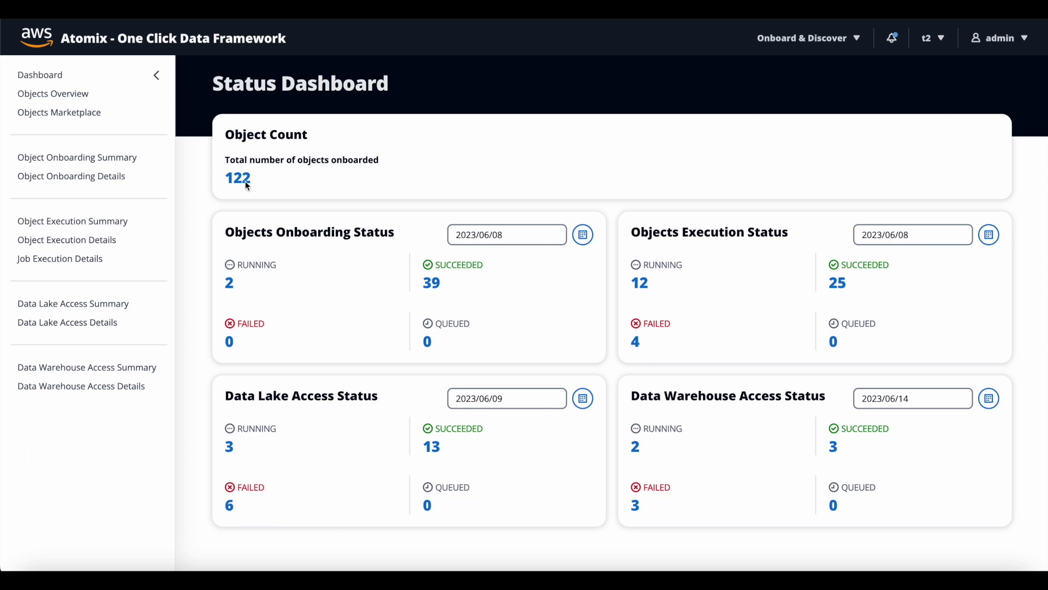
- Open the test_99 object's full details from the Objects Overview list of 122 objects
click(81, 98)
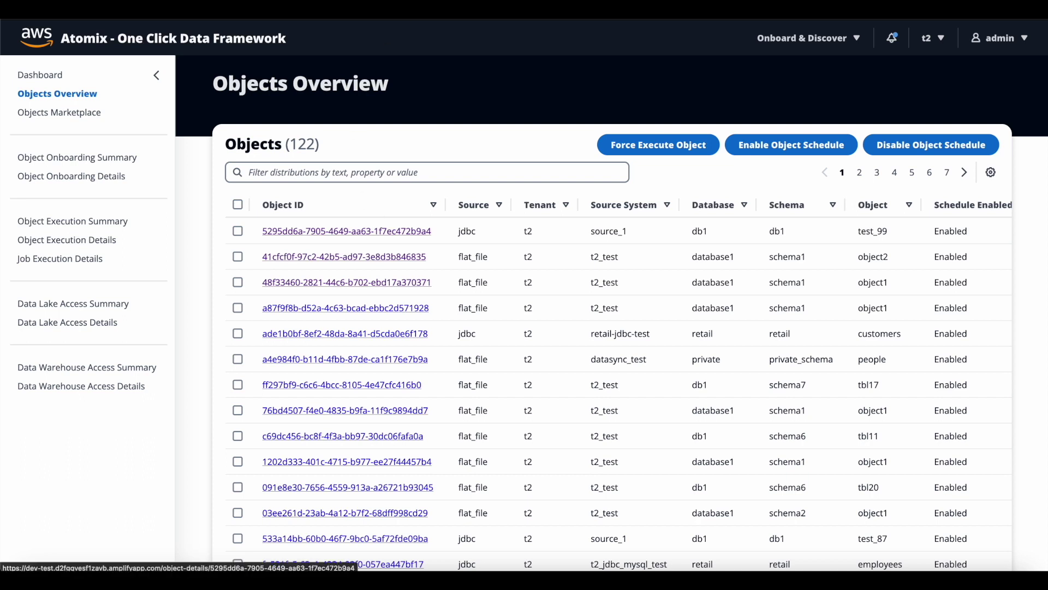
click(347, 231)
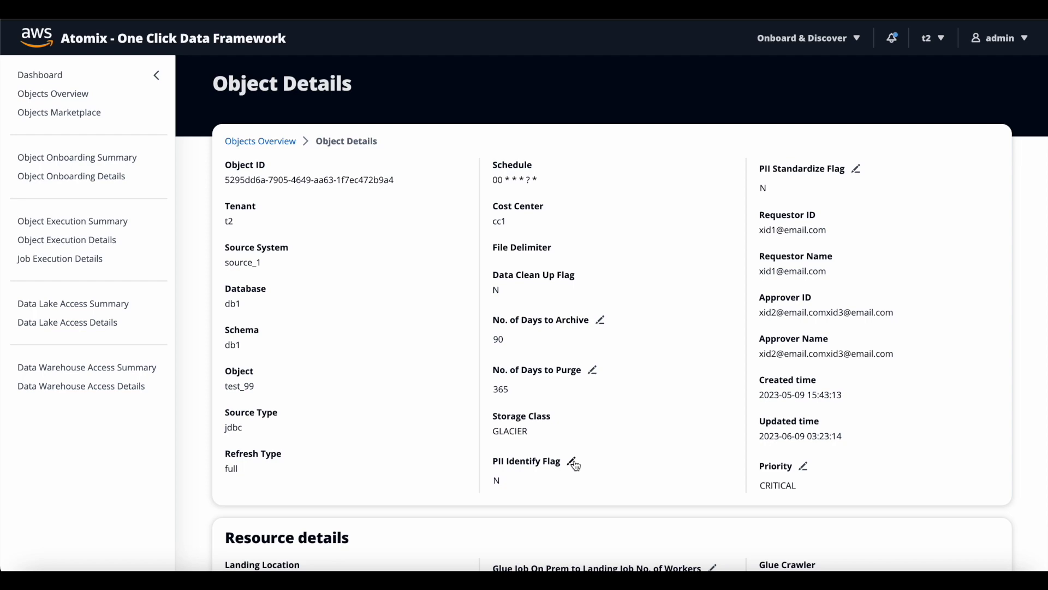
- Change test_99's on-prem-to-landing workers from 10 to 5 and worker type to G.1X
scroll(575, 465, down, 6)
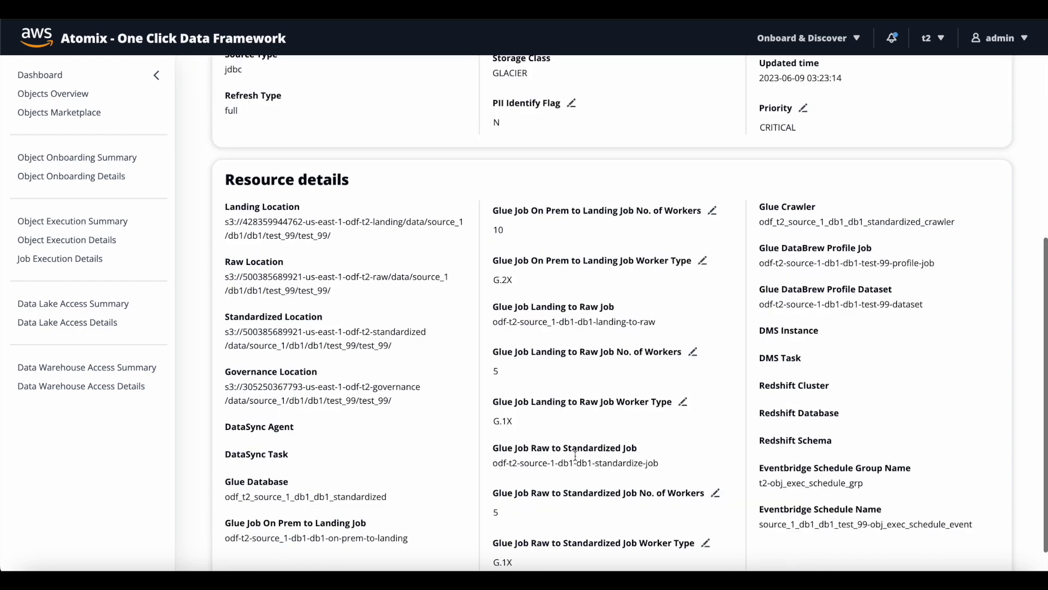
click(712, 212)
double_click(543, 233)
text(5)
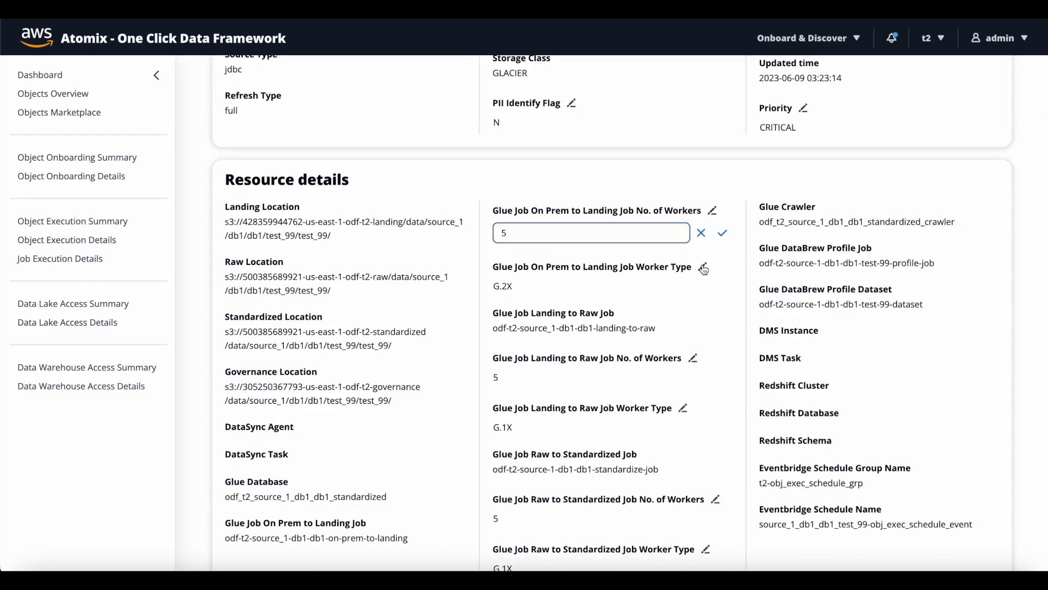
click(703, 266)
click(660, 289)
click(622, 312)
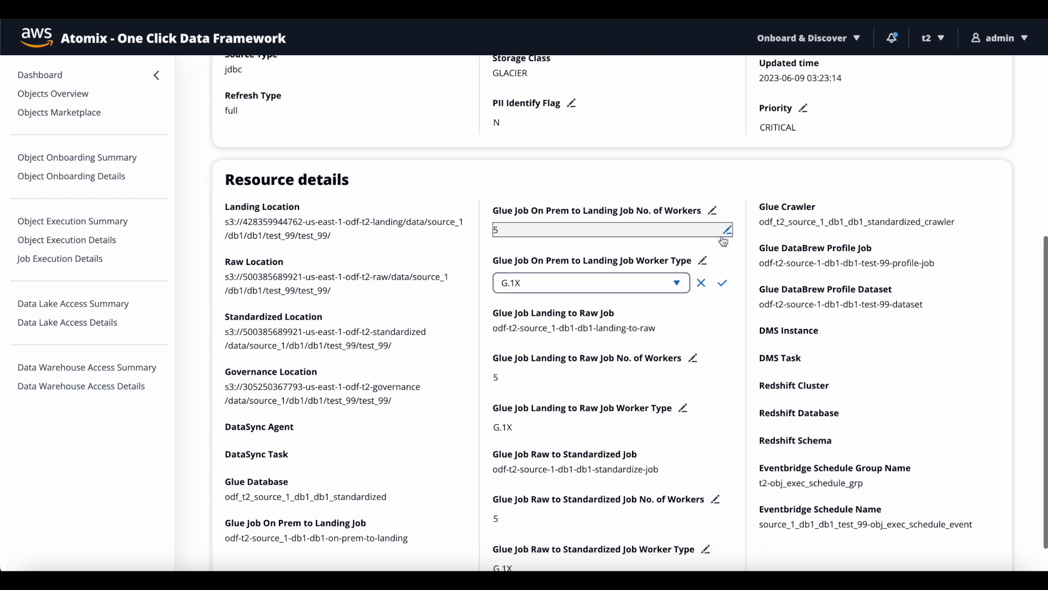
click(723, 282)
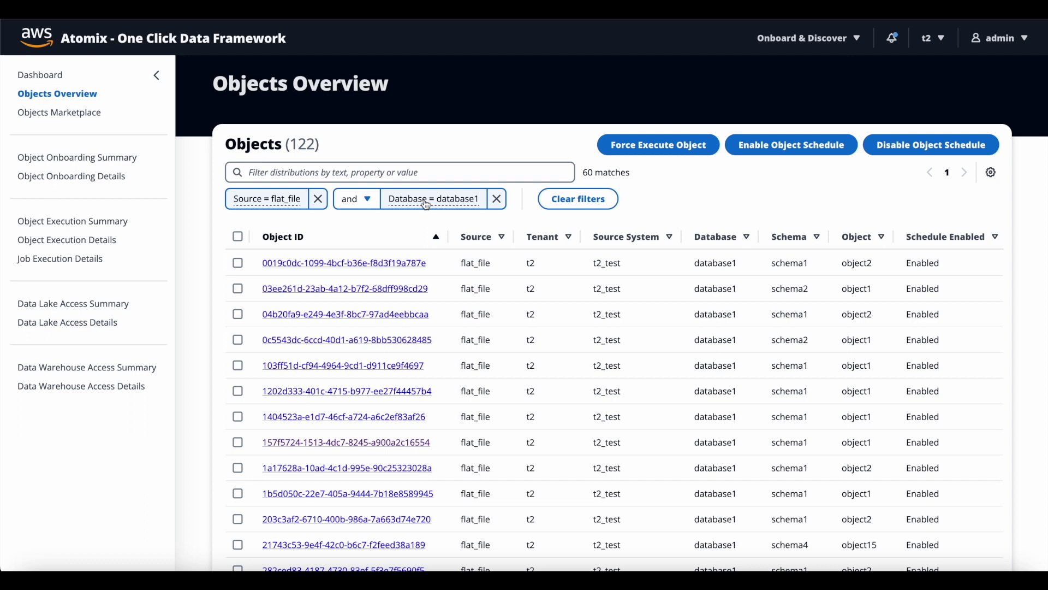
- Sort objects by Source and Source System, and show the Cost Center column at 50 per page
click(472, 237)
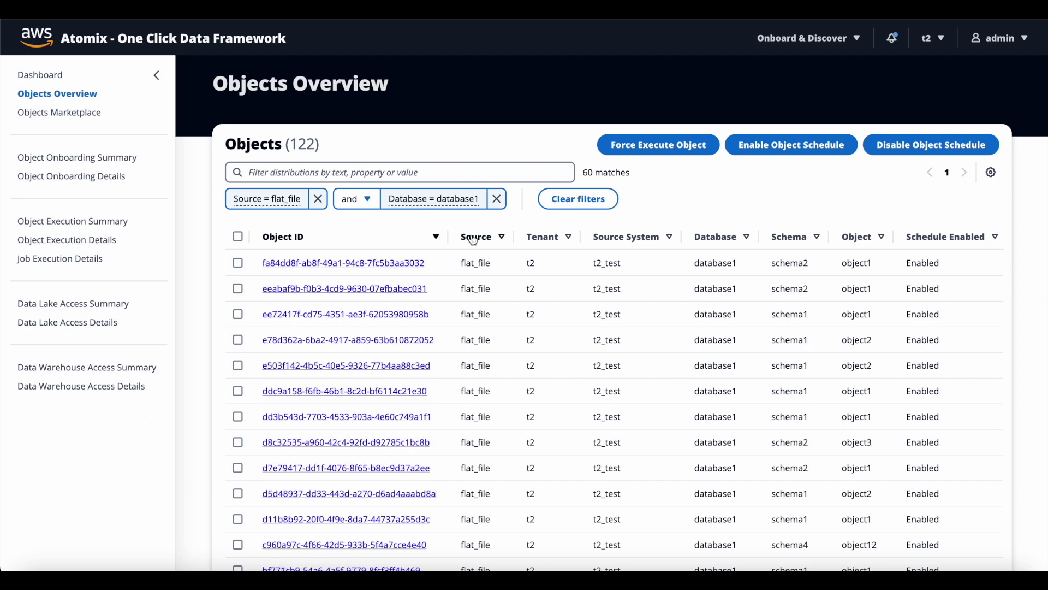
click(625, 239)
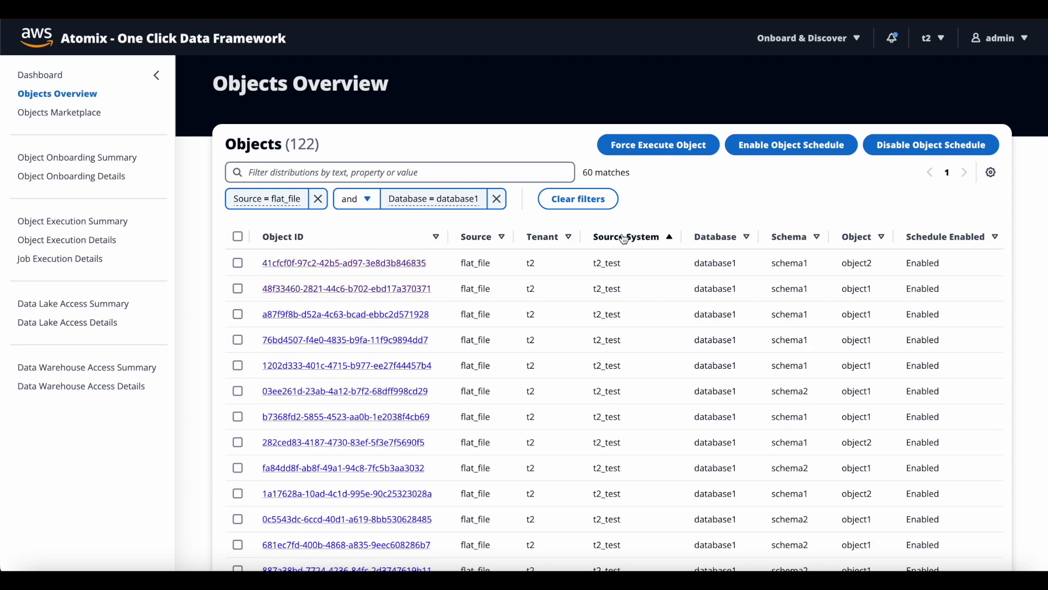
click(991, 172)
click(762, 354)
click(330, 157)
click(736, 516)
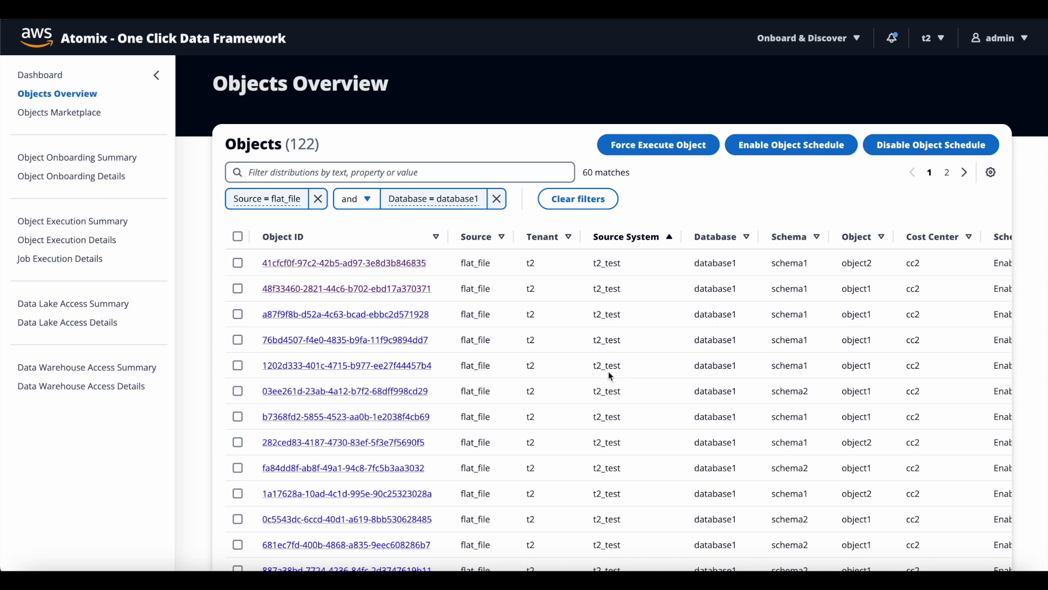
click(86, 116)
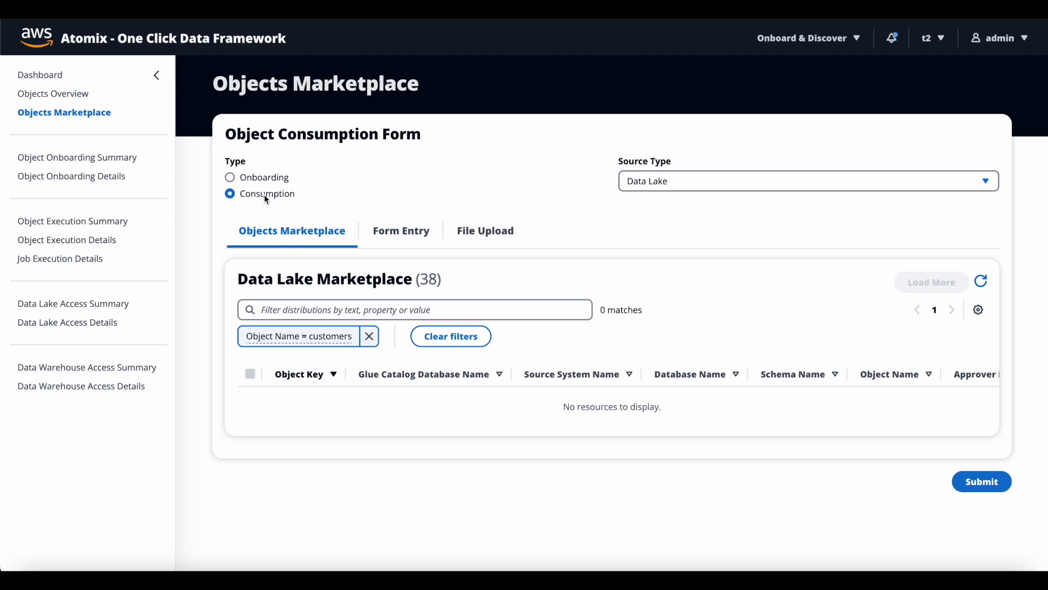
- Switch the marketplace source type to Data Warehouse and view the customer_transactions row
click(687, 184)
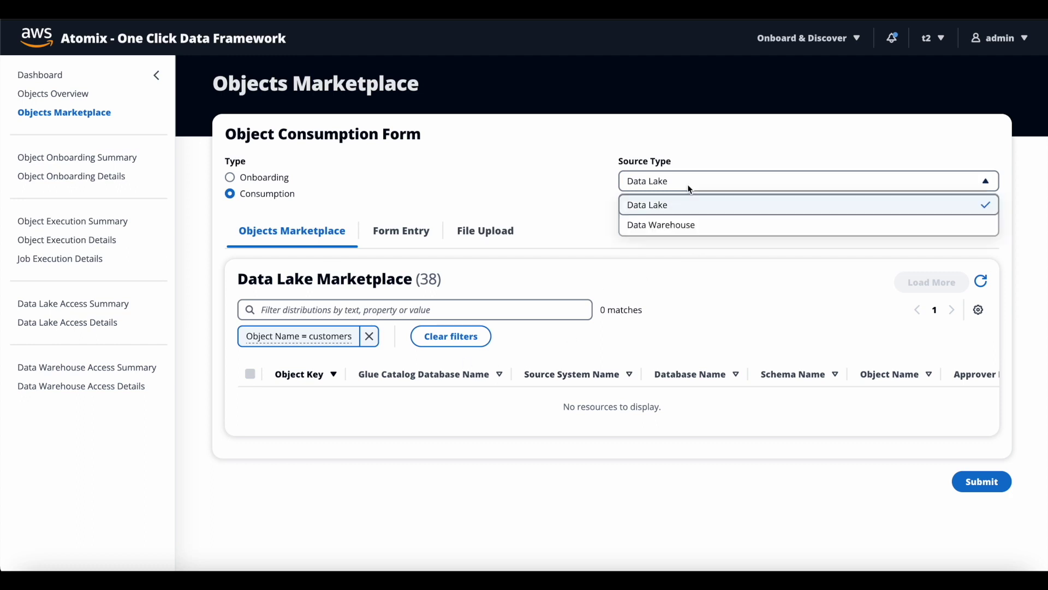
click(677, 237)
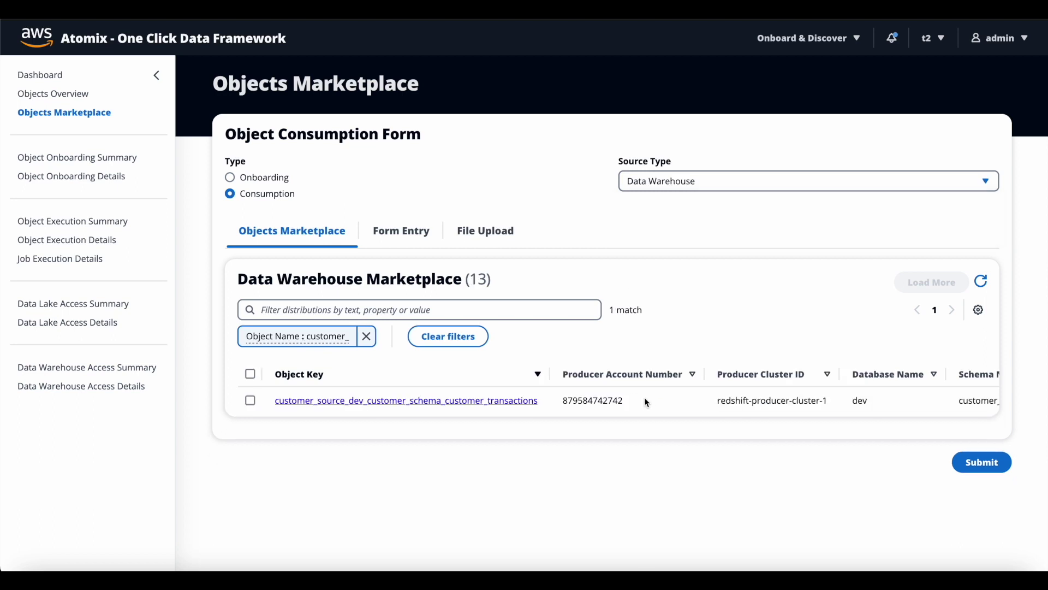
scroll(648, 400, right, 5)
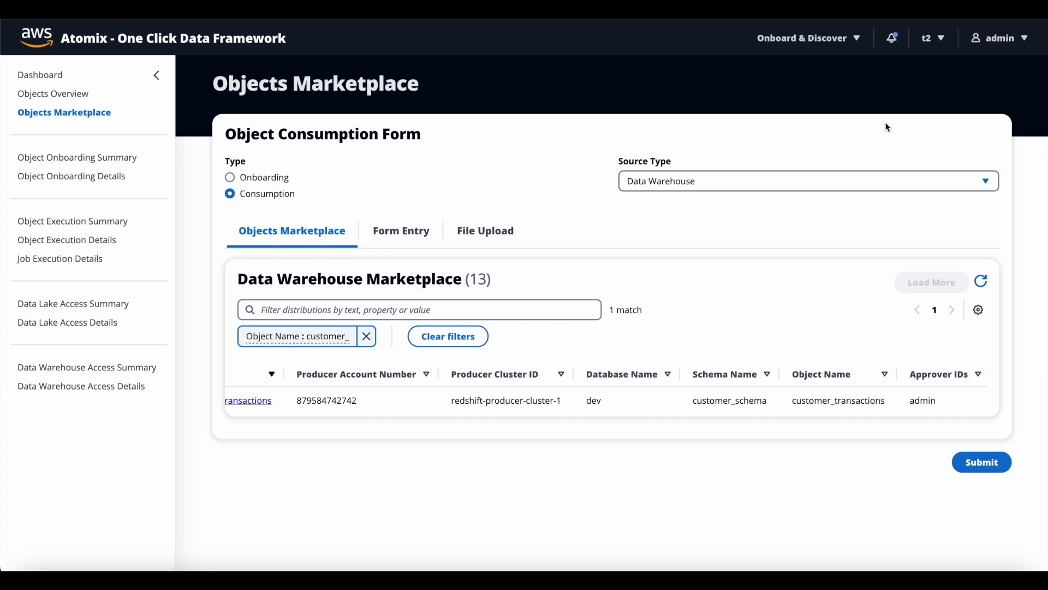
- Onboard the atomix-mysql MySQL source on port 3306 as RDBMS - Batch and check its new row
click(841, 44)
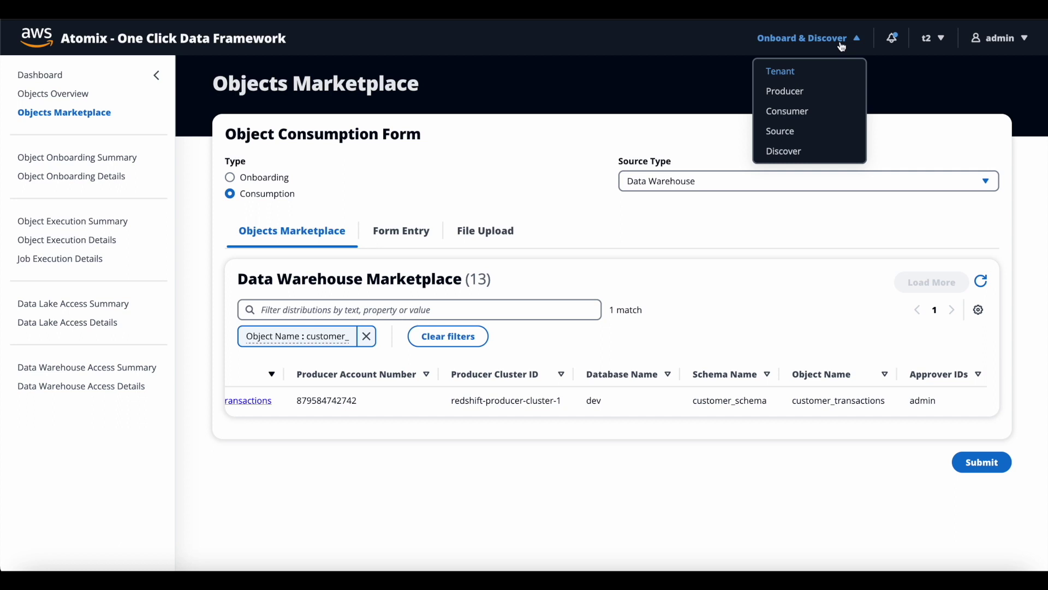
click(808, 137)
click(602, 183)
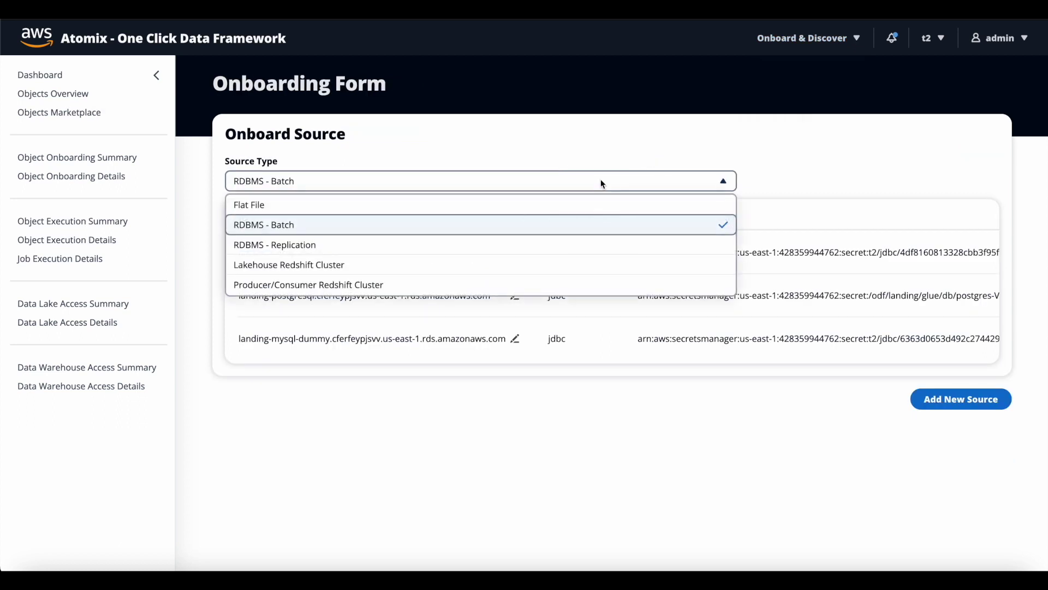
click(601, 180)
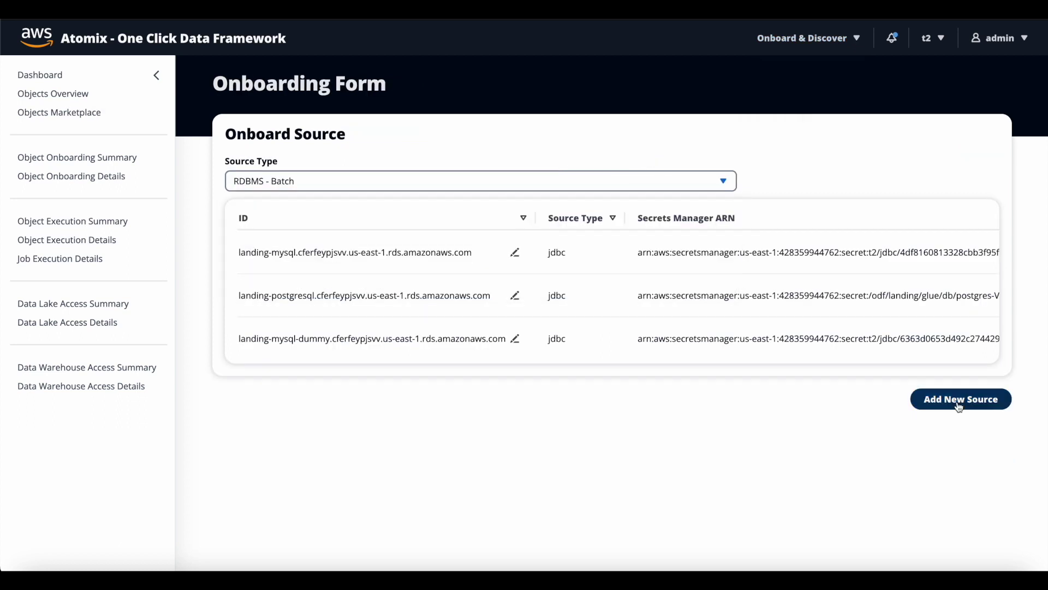
click(959, 407)
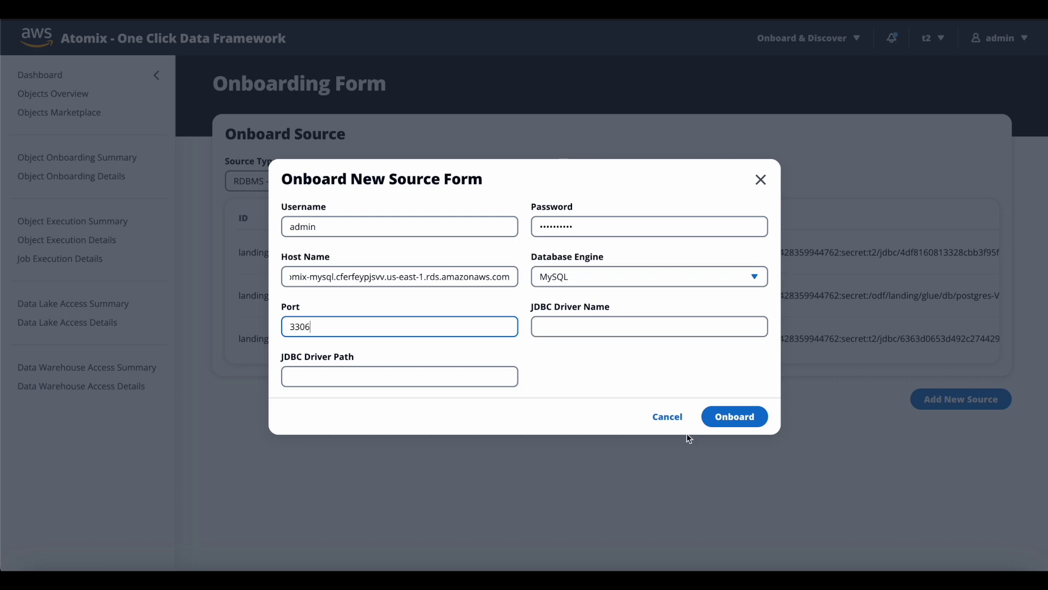
click(730, 423)
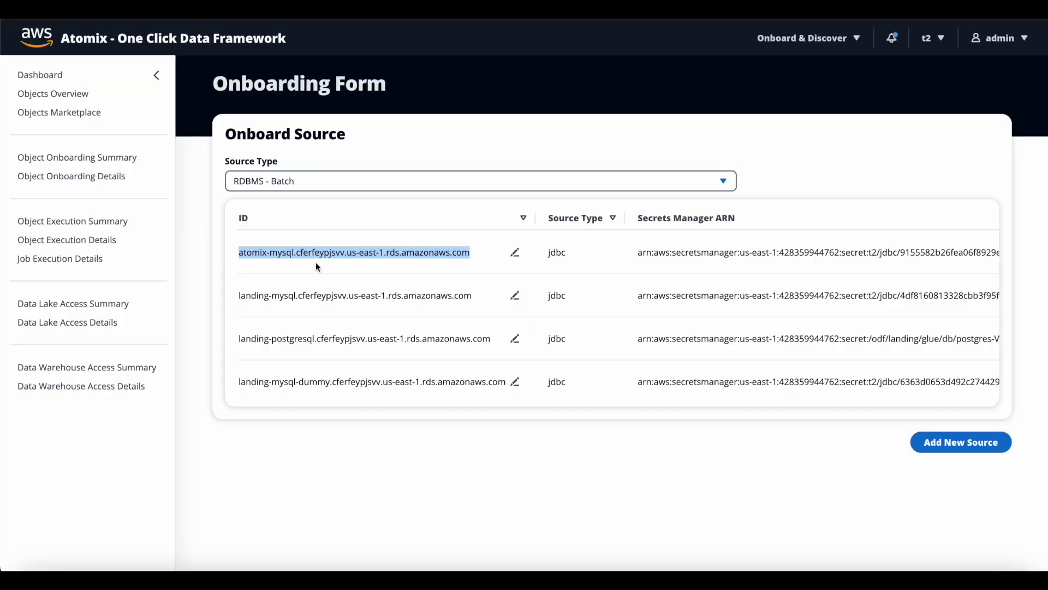
scroll(316, 262, right, 5)
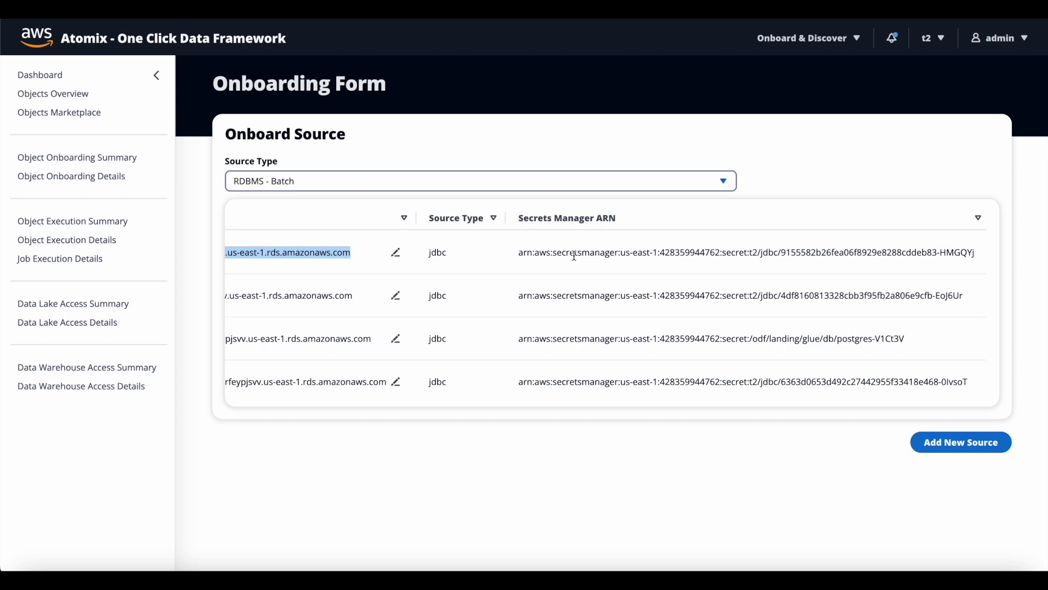
- Go to the Discover Data page and bring up its source type list
click(788, 41)
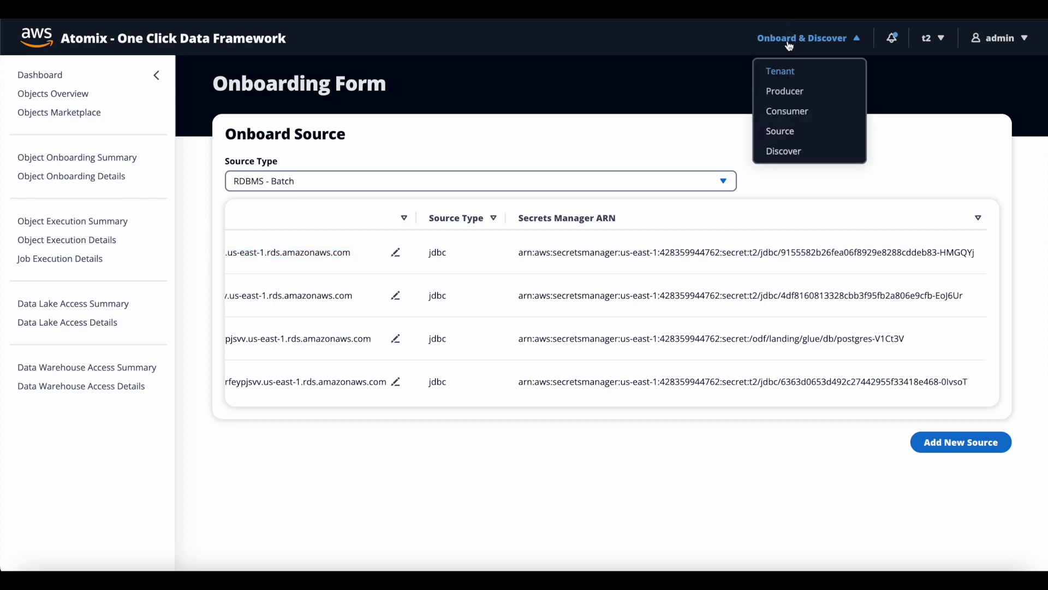
click(777, 153)
click(523, 181)
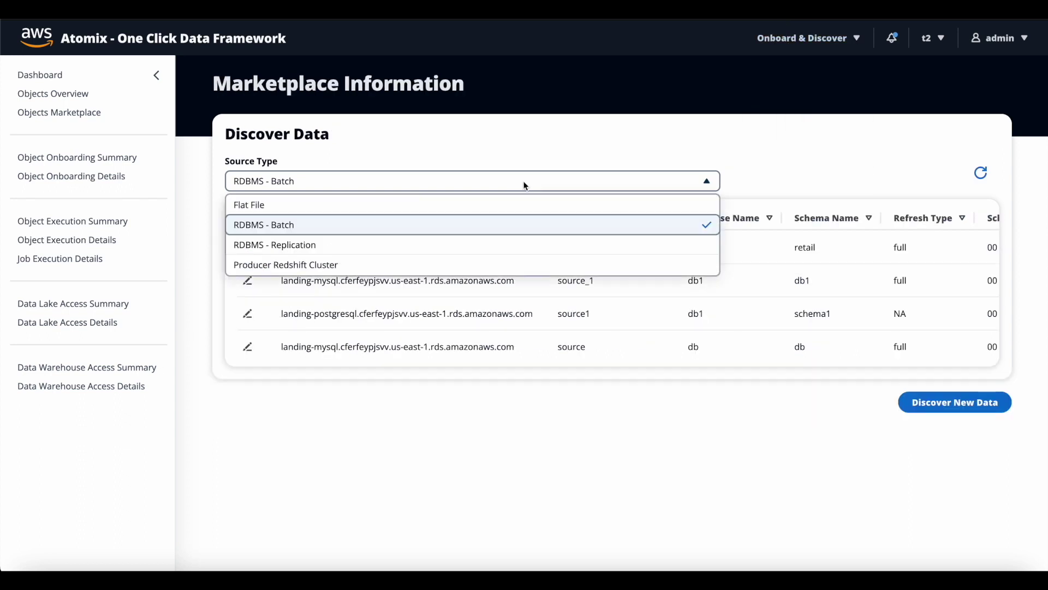
- Save and run discovery of customer_db on atomix-mysql as RDBMS - Batch source customer_source
click(488, 233)
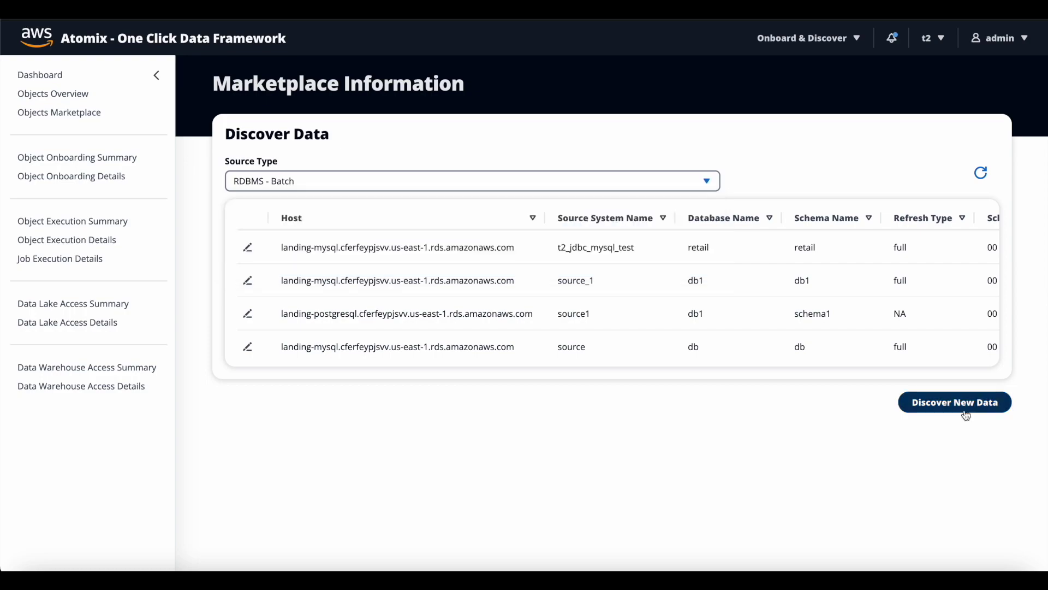
click(966, 415)
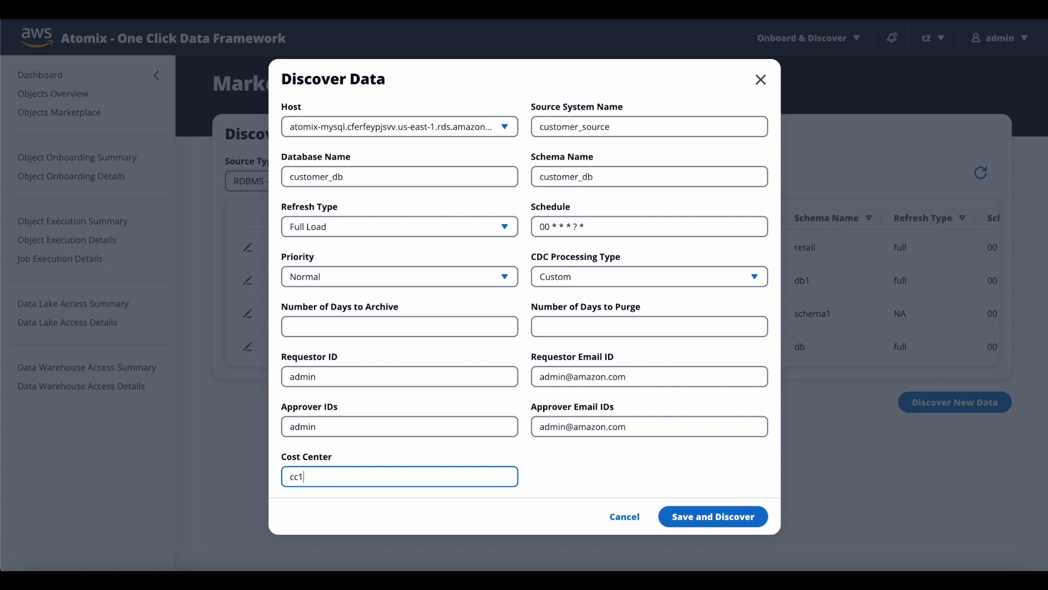
click(679, 507)
triple_click(310, 347)
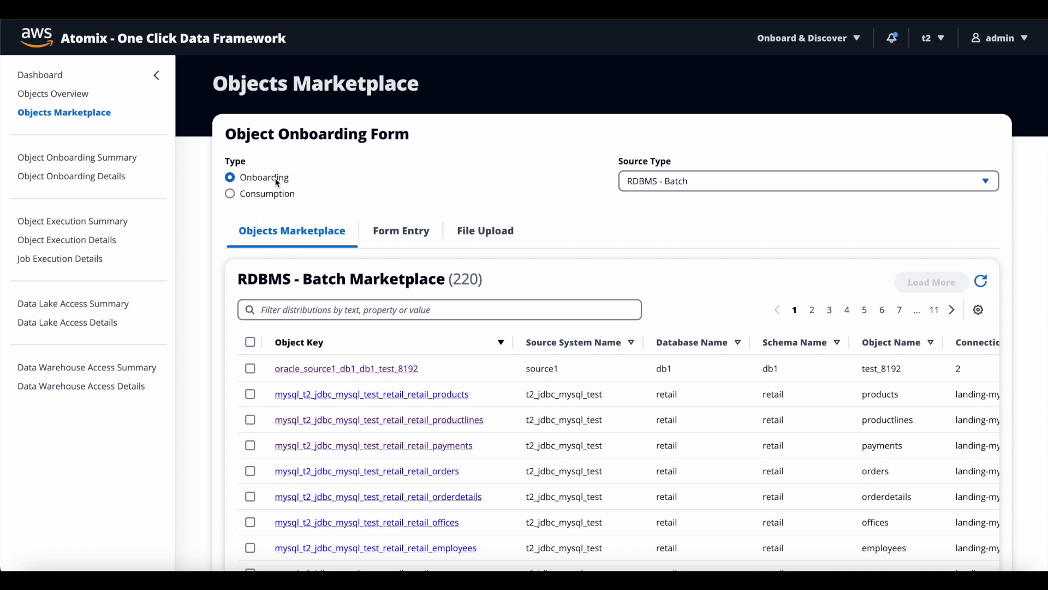
- Keep RDBMS - Batch and browse the marketplace to submit customer_master from customer_db
click(684, 185)
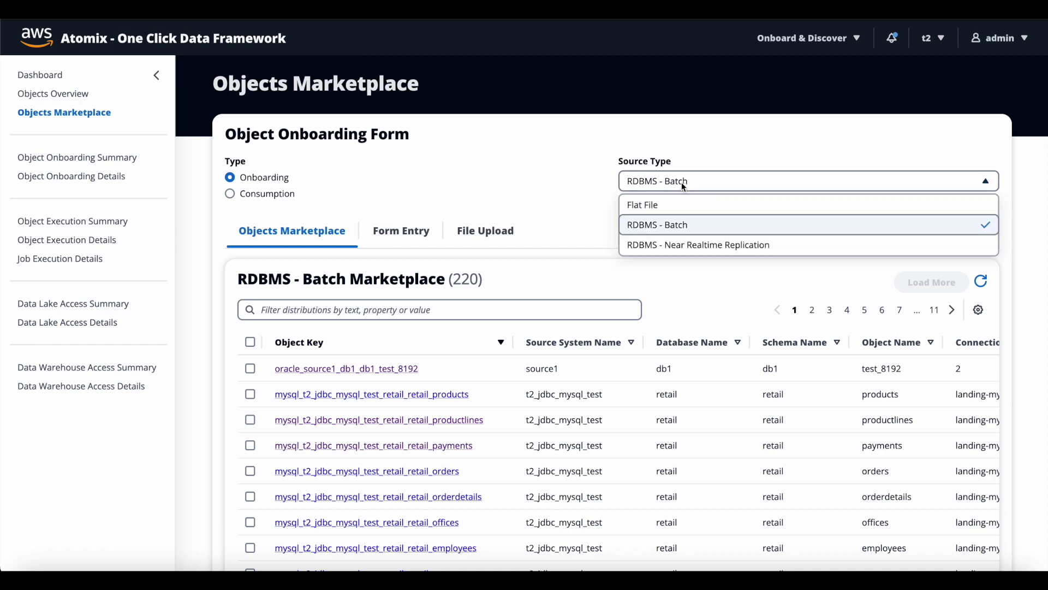
click(669, 229)
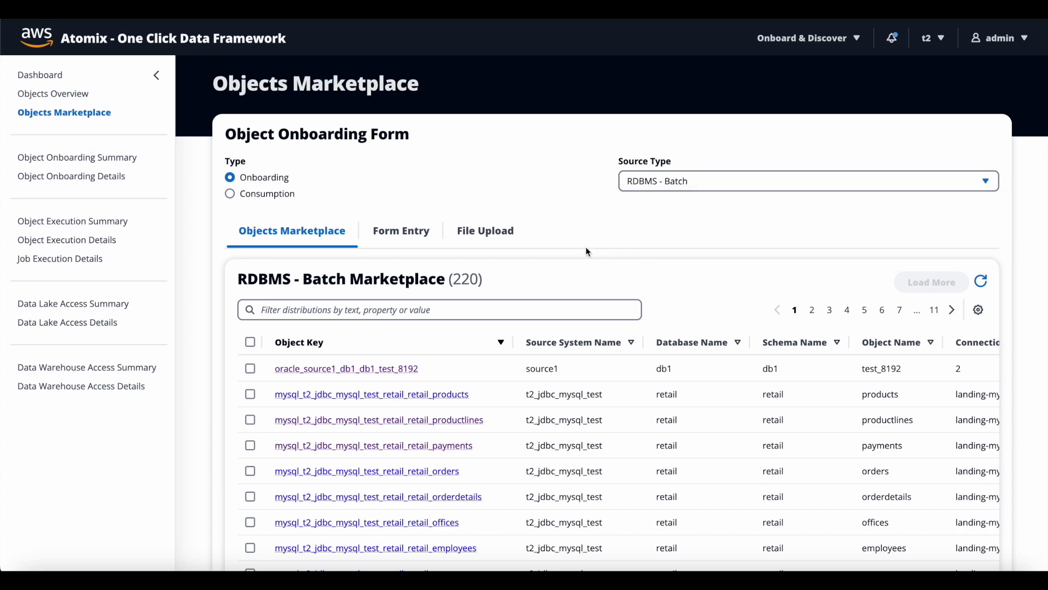
scroll(587, 248, down, 3)
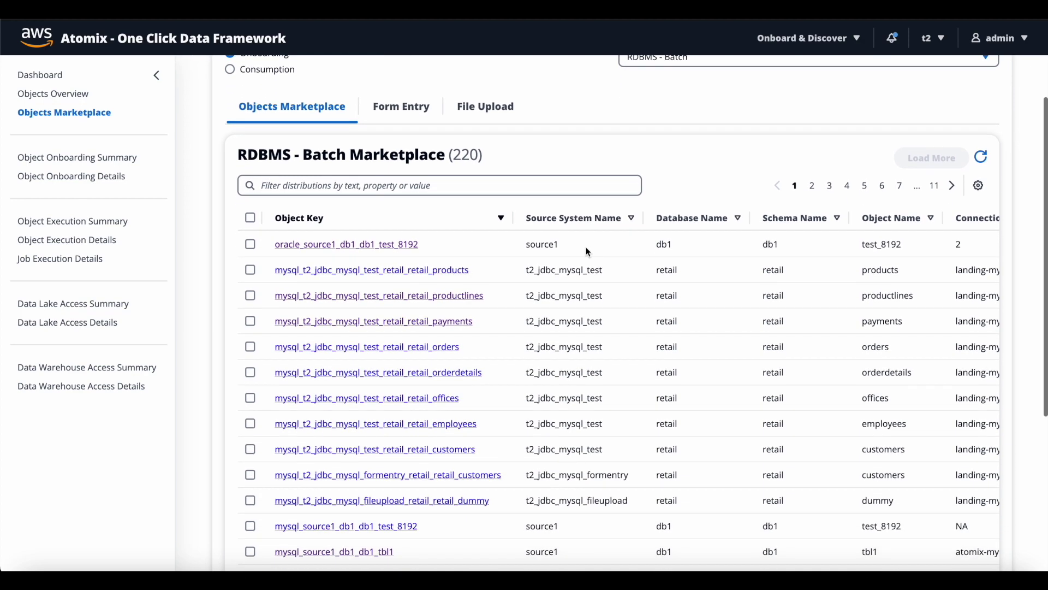
scroll(585, 247, up, 2)
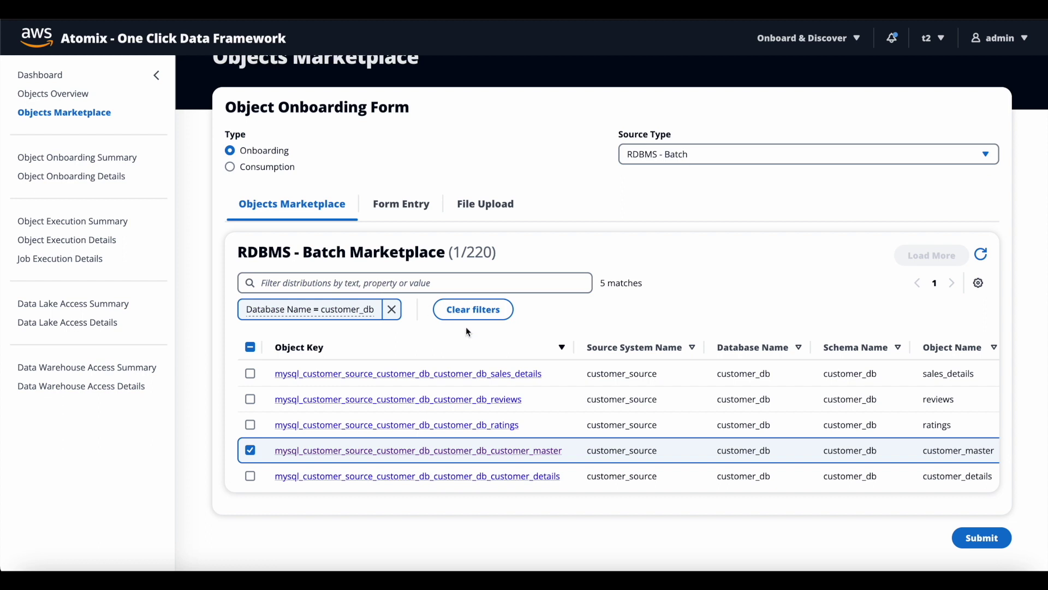
scroll(637, 392, right, 3)
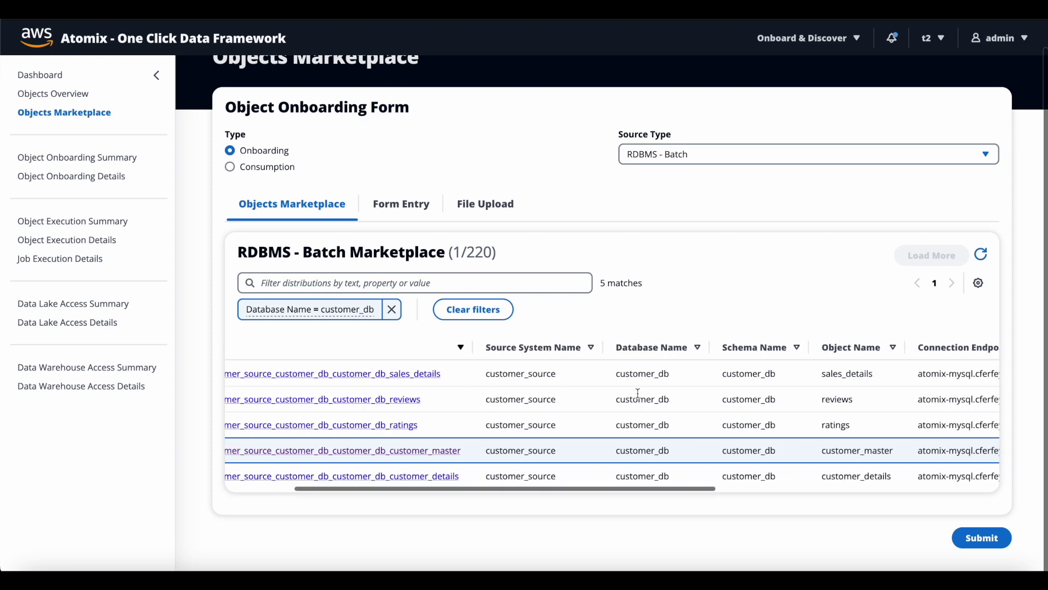
scroll(638, 393, left, 3)
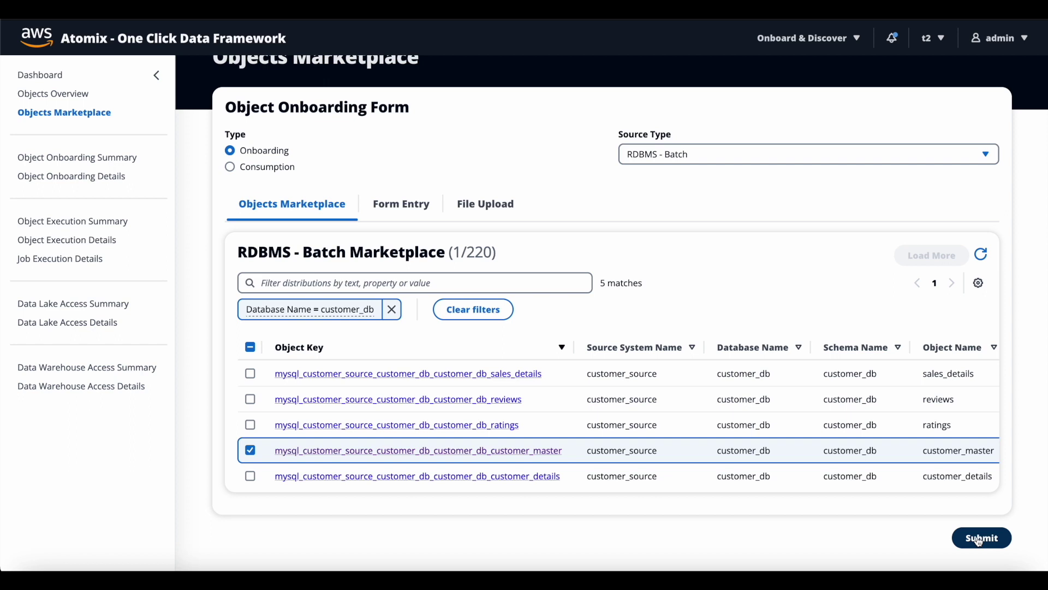
scroll(868, 454, right, 5)
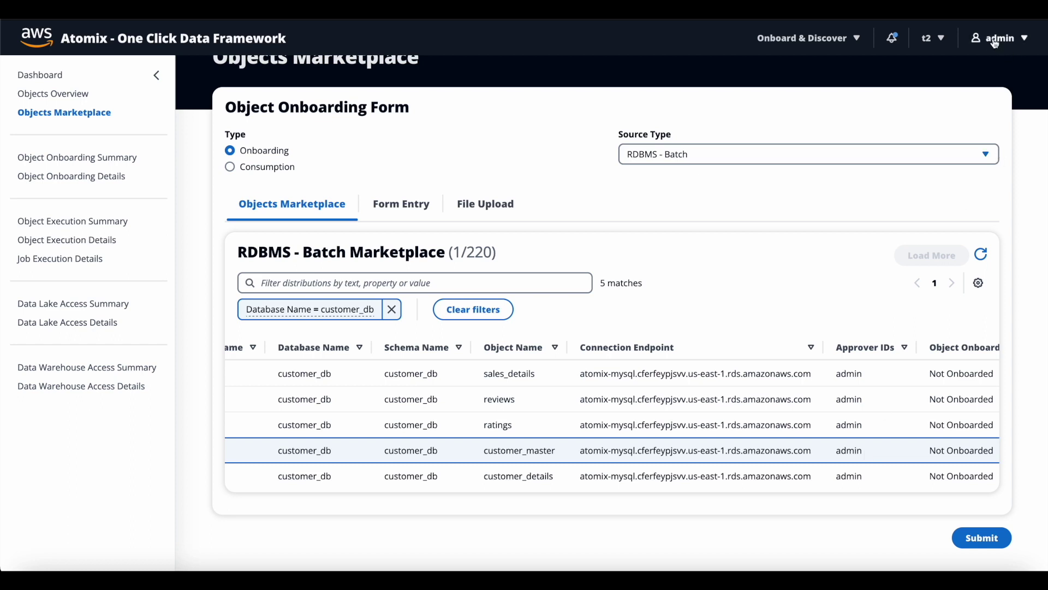
- Review customer_master's onboarding request among the 9 Pending Approval Requests
click(893, 40)
scroll(669, 436, down, 1)
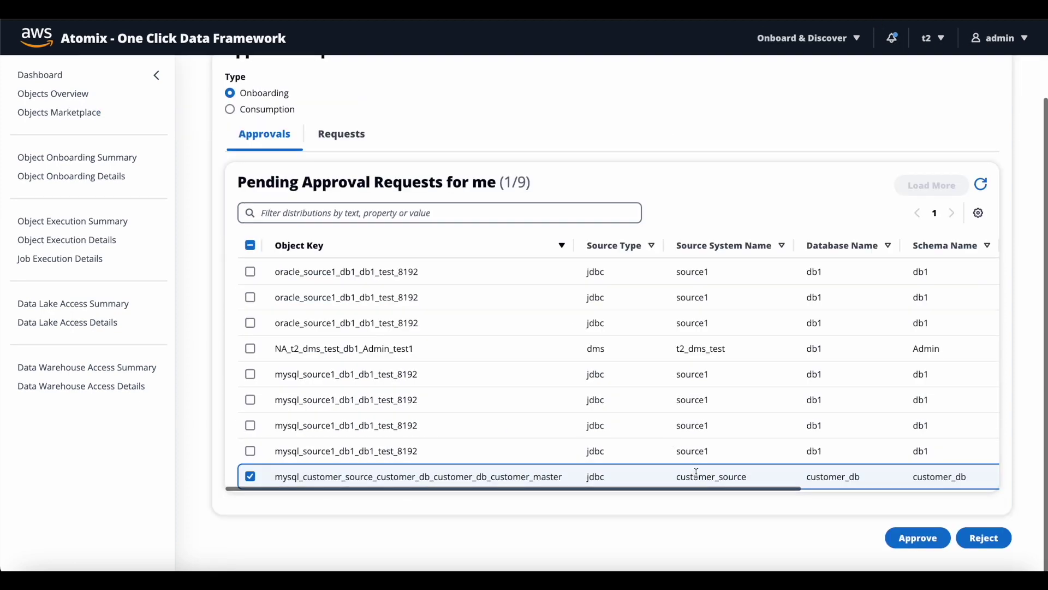
scroll(697, 475, right, 5)
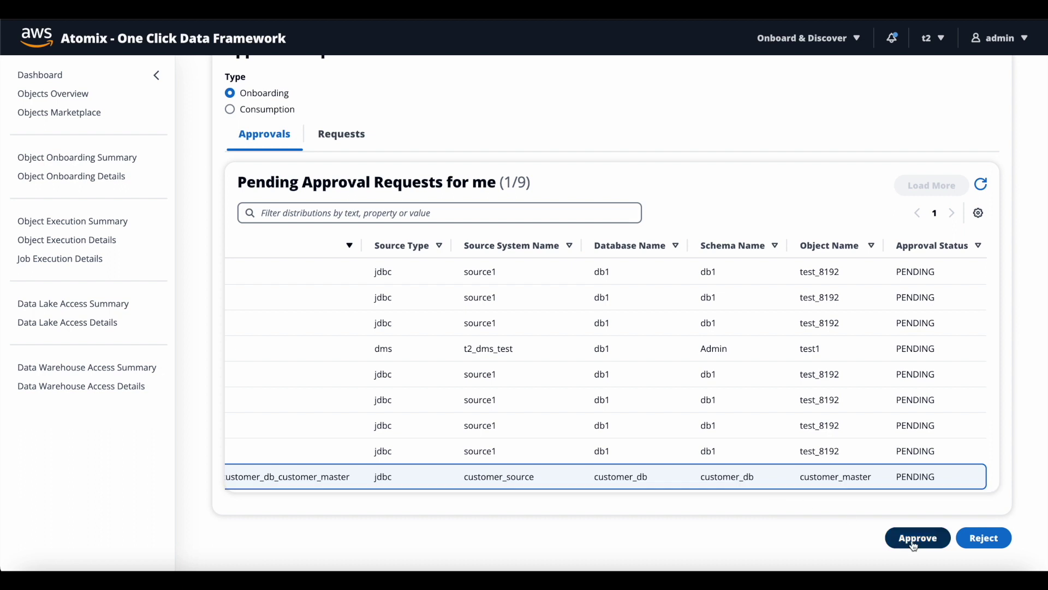